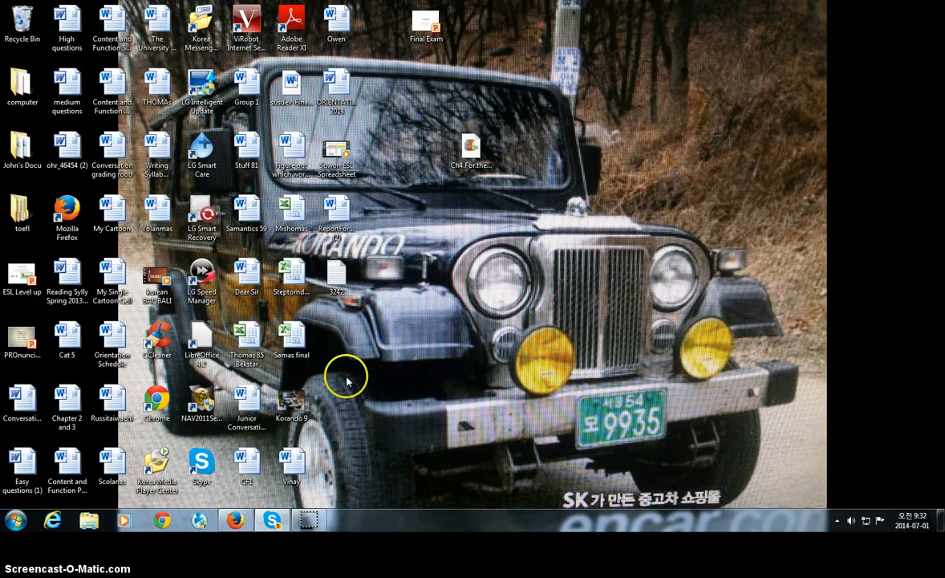
left_click(163, 522)
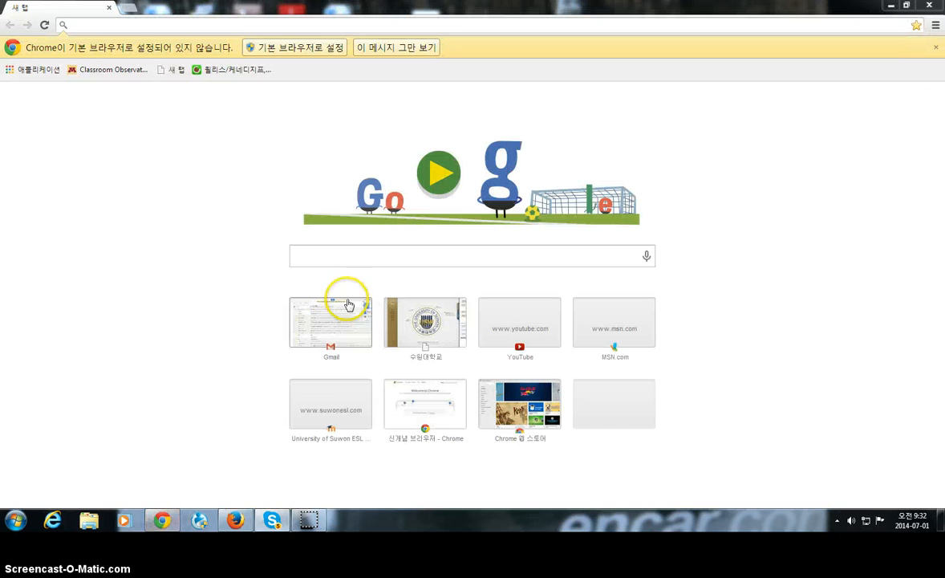
left_click(309, 255)
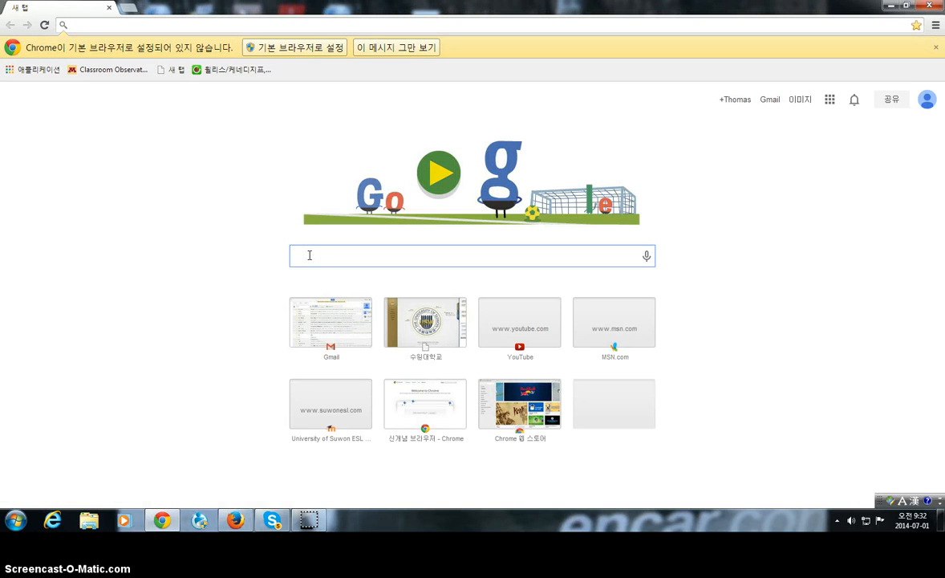
type("www.")
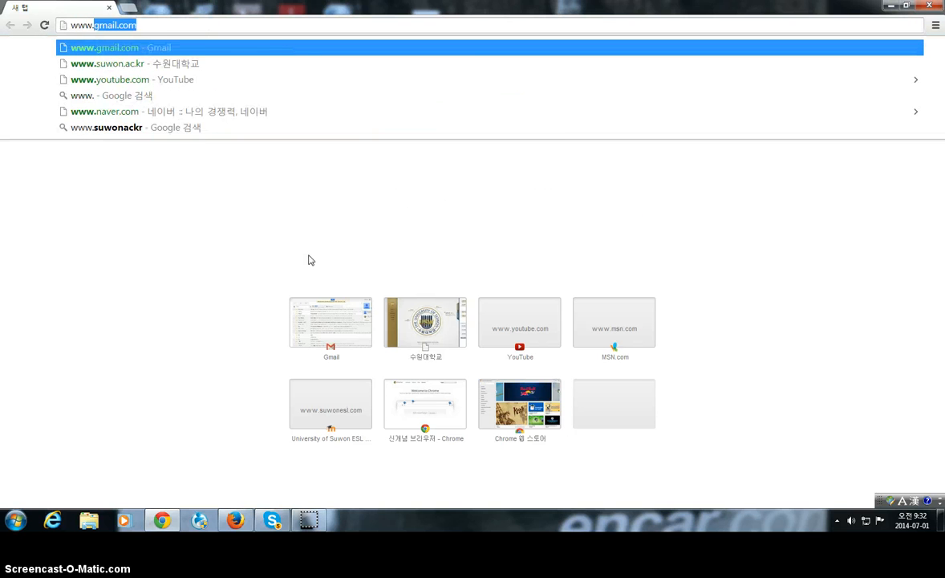
type("suwon.")
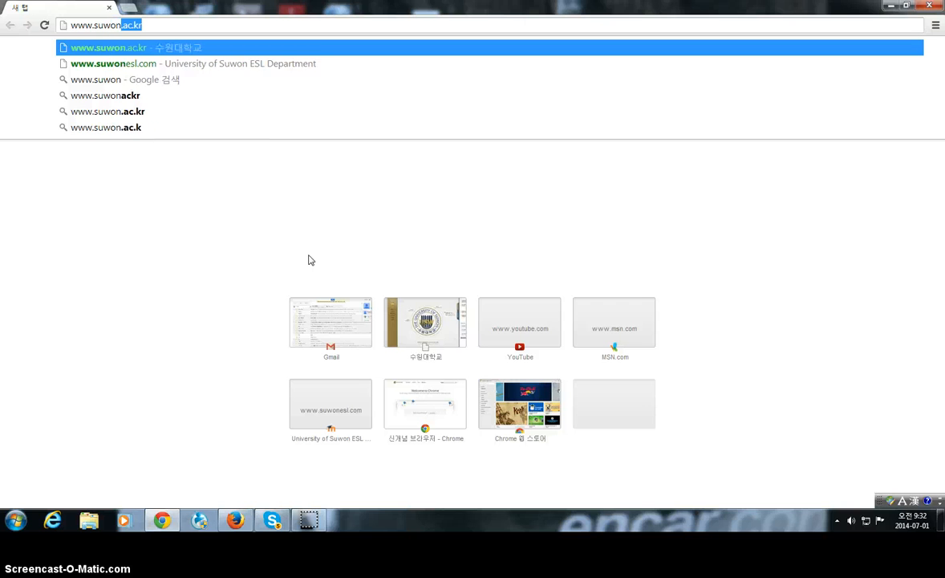
type("ac")
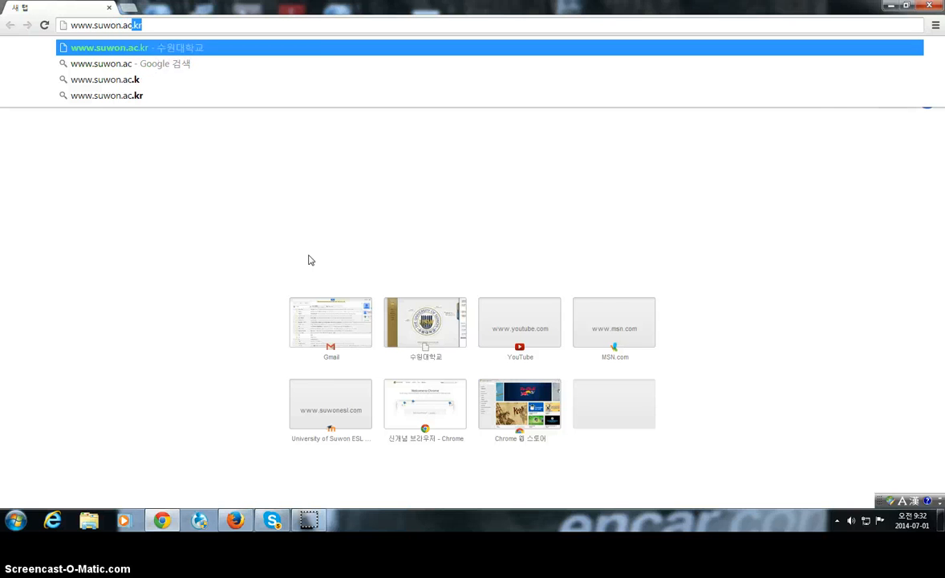
type(".kr")
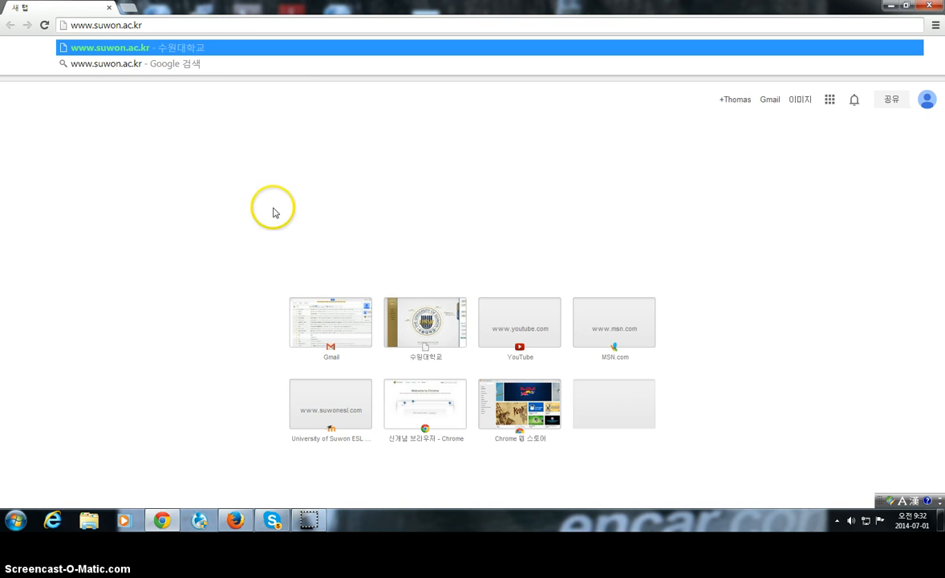
key("Return")
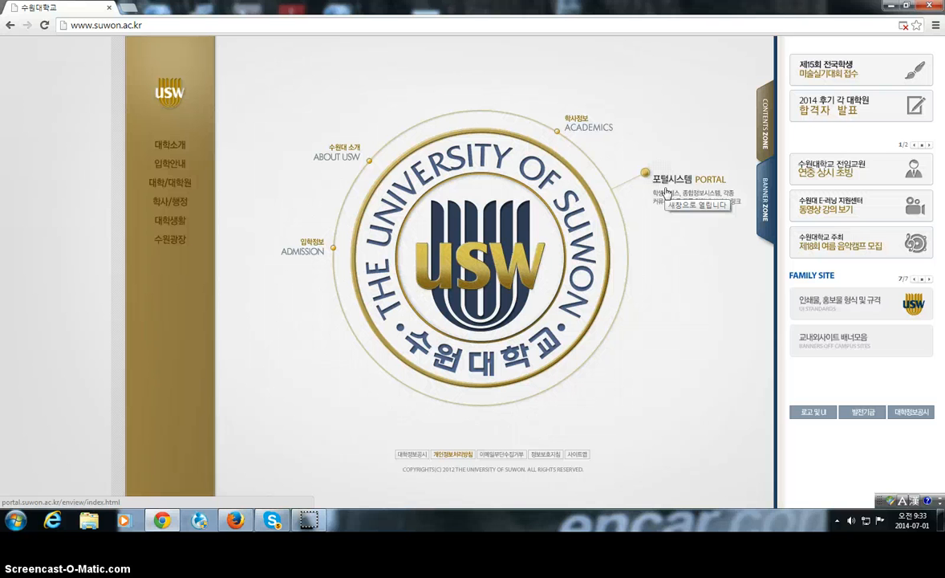
Open the university's 포털시스템 (PORTAL) and log in with the staff ID number and account password.
left_click(665, 192)
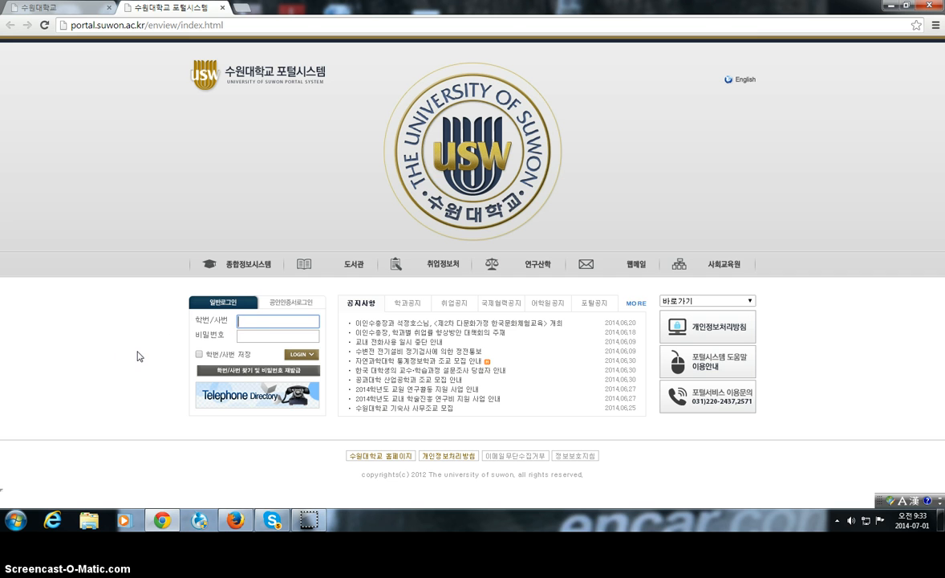
left_click(242, 320)
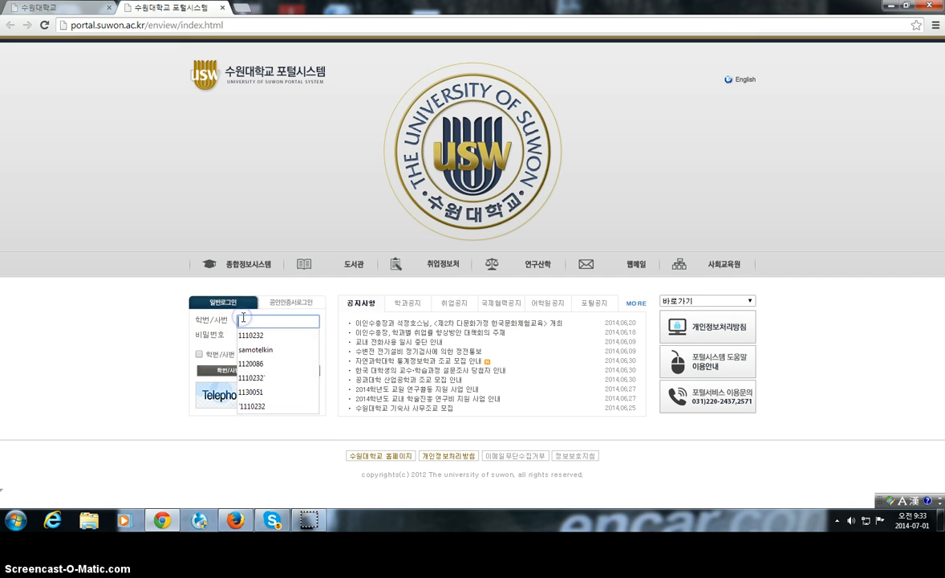
left_click(247, 335)
left_click(248, 337)
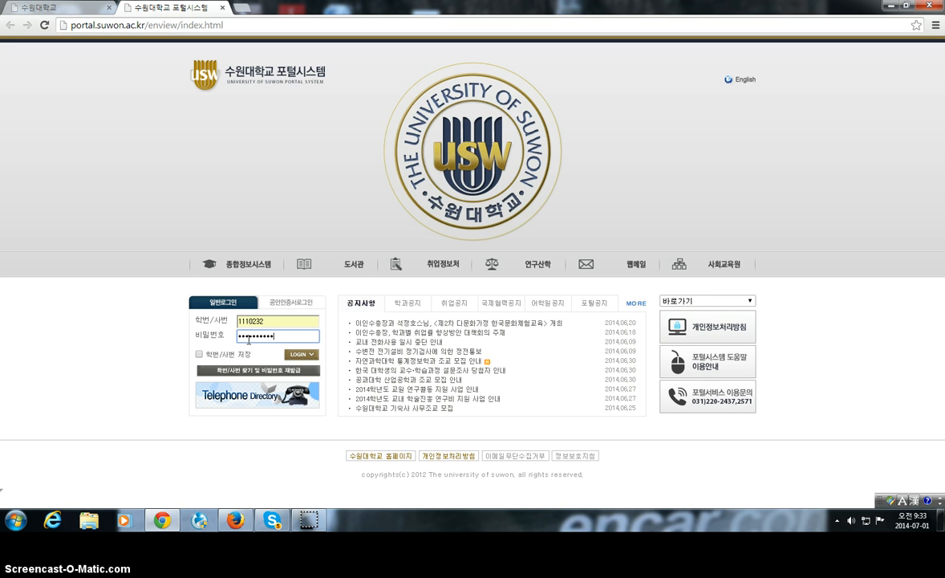
left_click(303, 355)
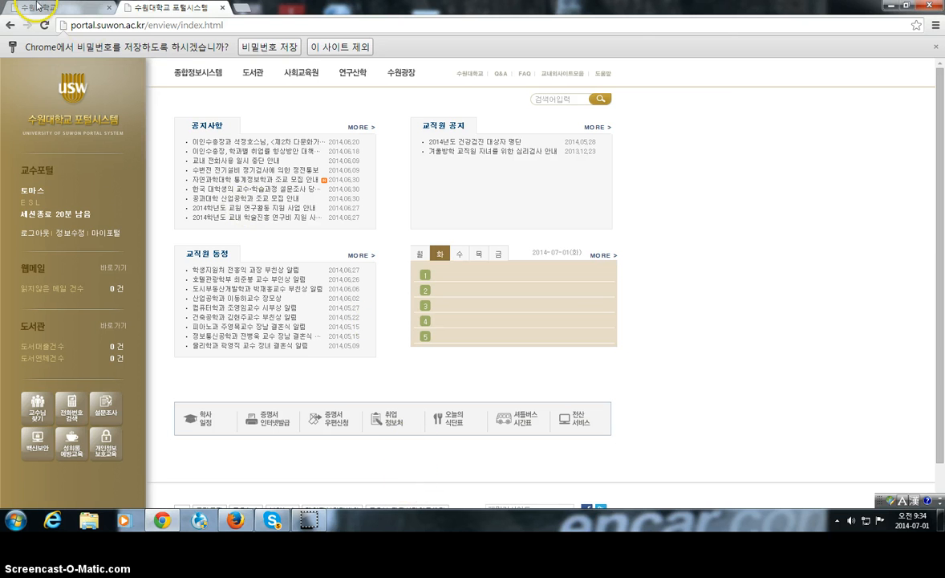
Open the 종합정보시스템 from the portal, then hide and restore its 업무메뉴 tree.
left_click(187, 76)
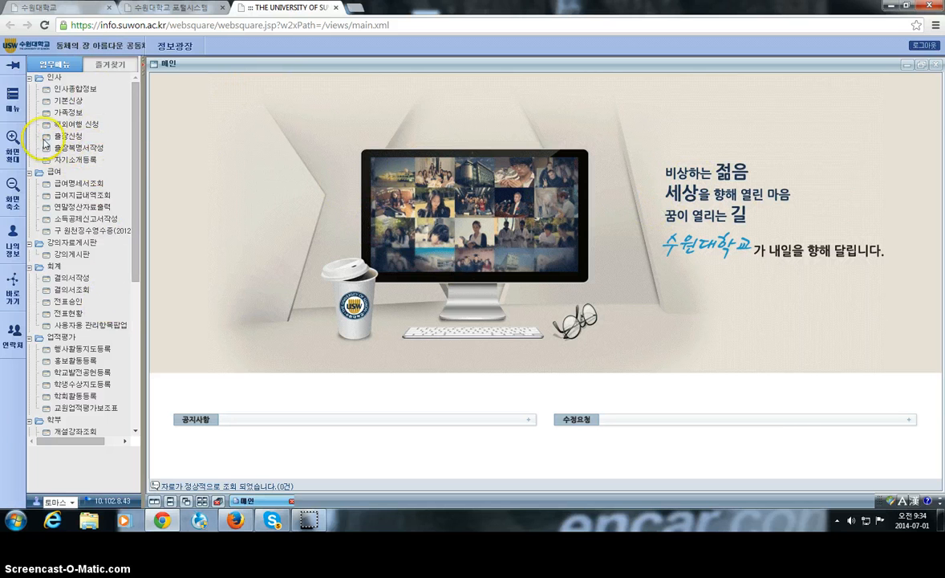
left_click(11, 114)
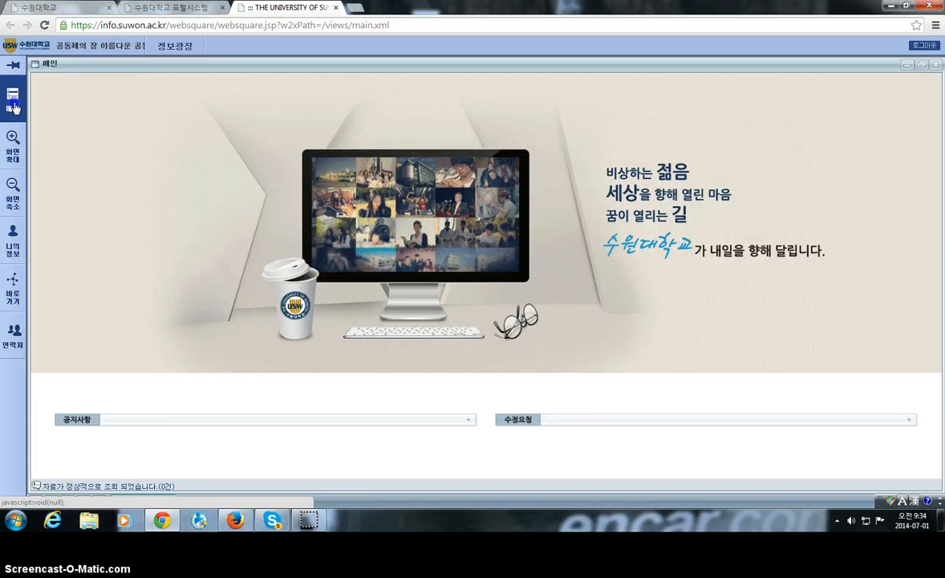
left_click(14, 107)
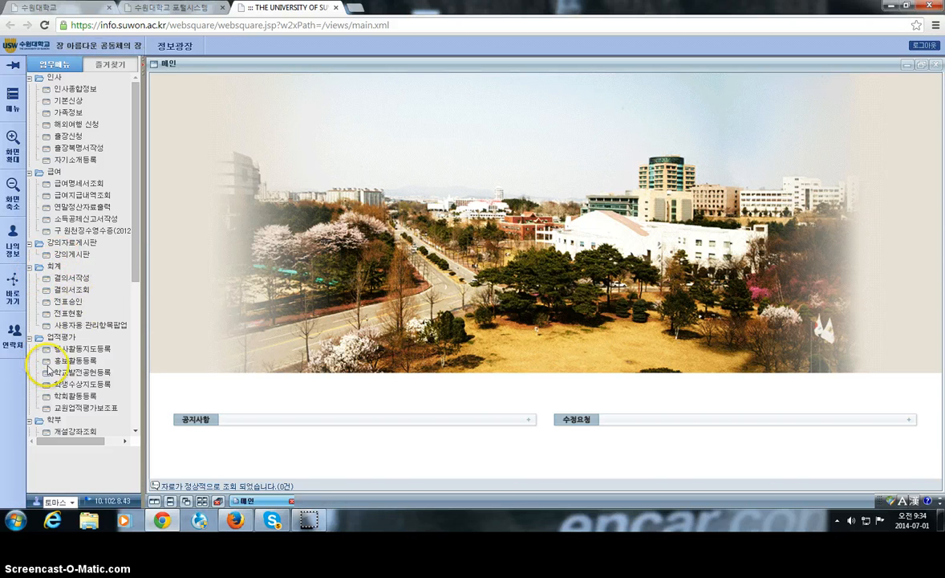
Open the 성적입력(교원용) grade entry page under 학부 and dismiss its information notice.
scroll(50, 368, "down", 2)
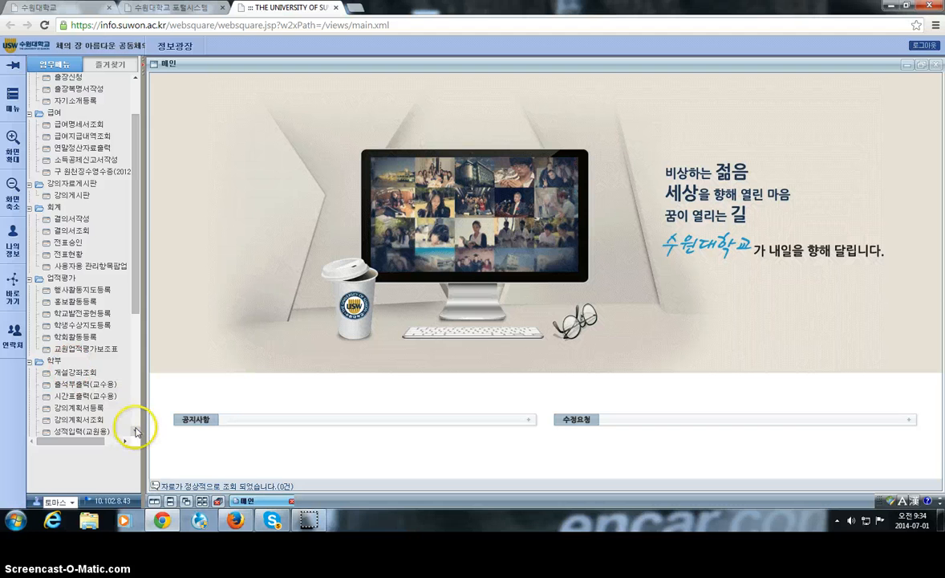
left_click(137, 432)
left_click(137, 434)
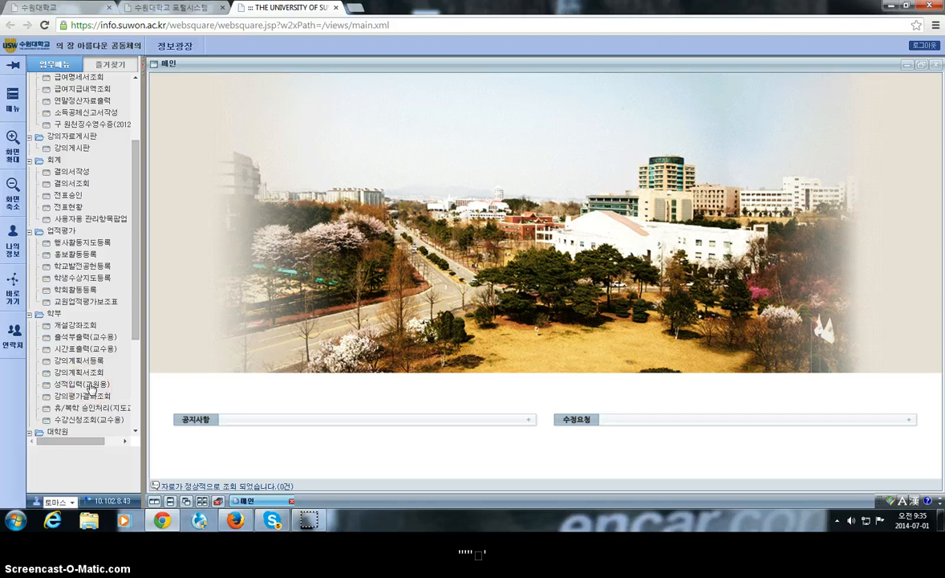
scroll(88, 361, "up", 3)
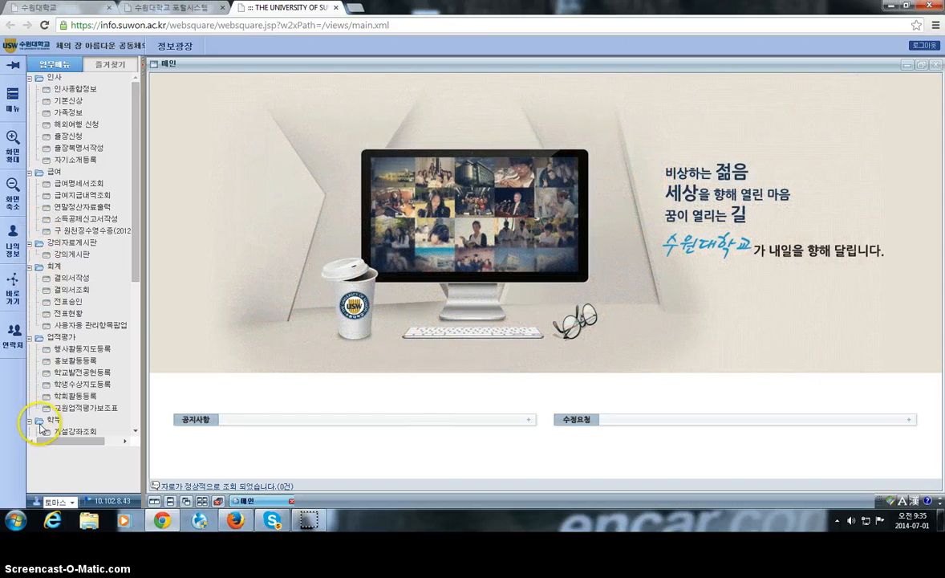
scroll(40, 428, "down", 2)
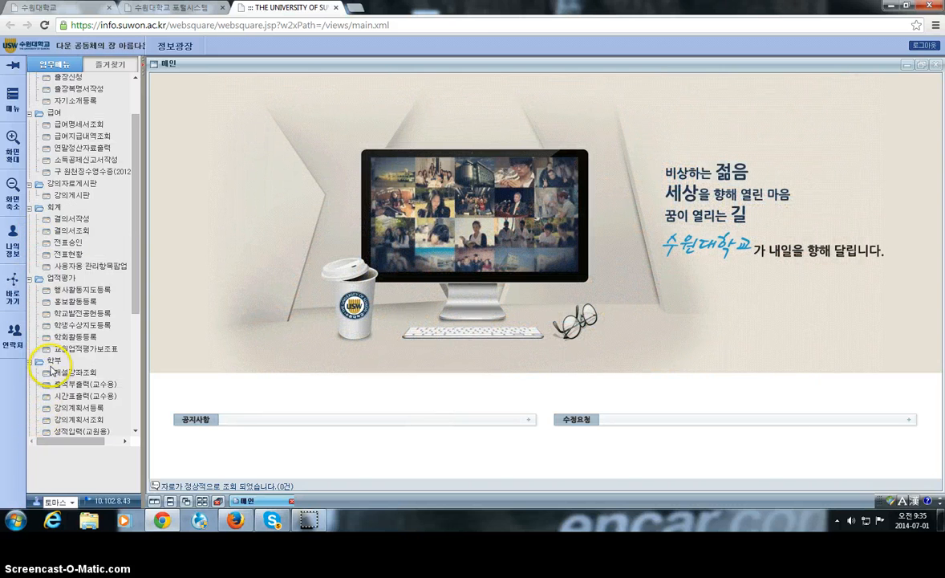
scroll(58, 369, "down", 2)
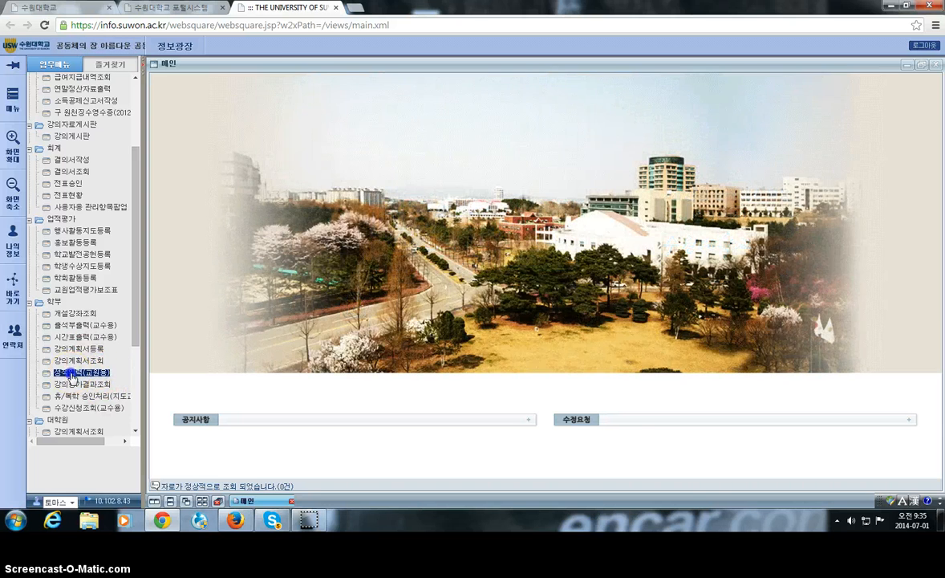
left_click(71, 374)
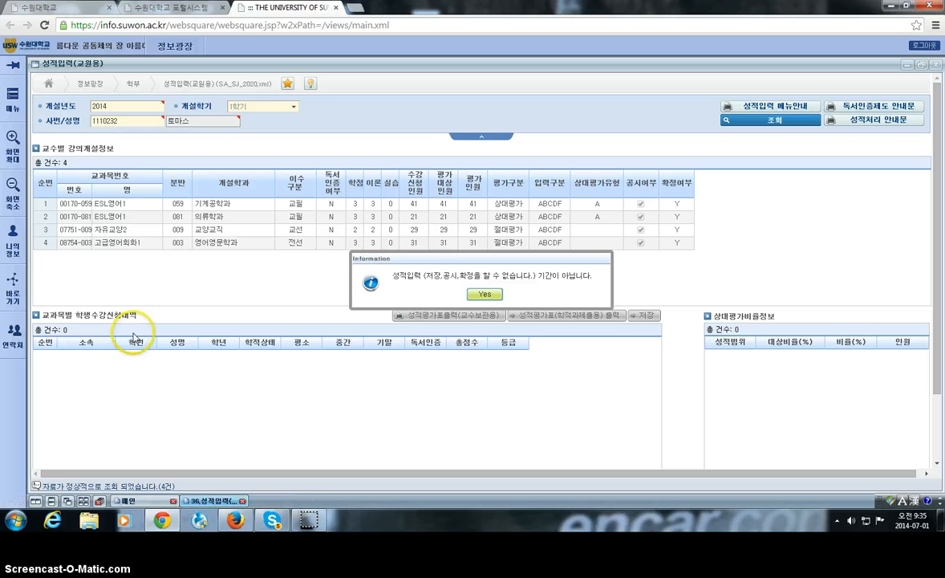
left_click(482, 294)
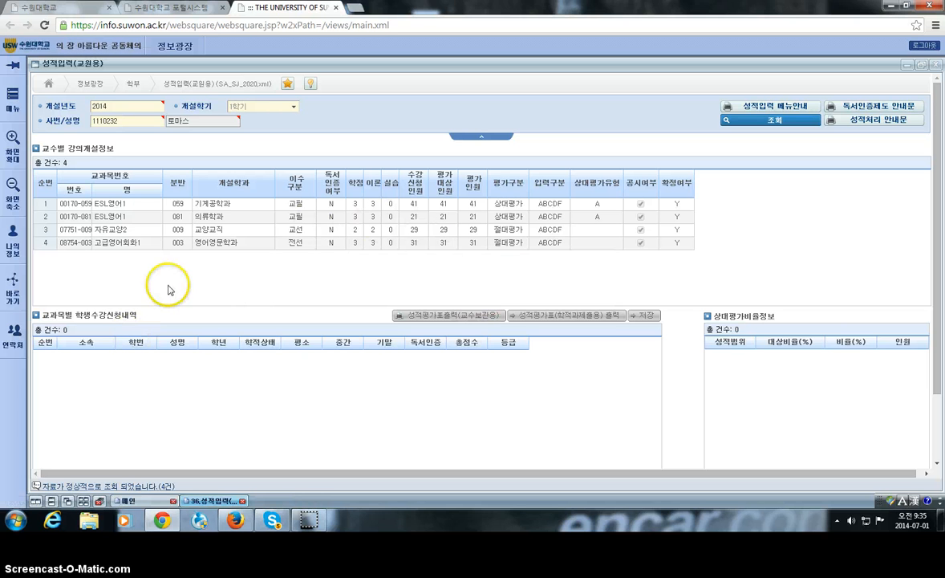
Load the enrolled student list for ESL영어1, section 081, of 의류학과.
left_click(161, 206)
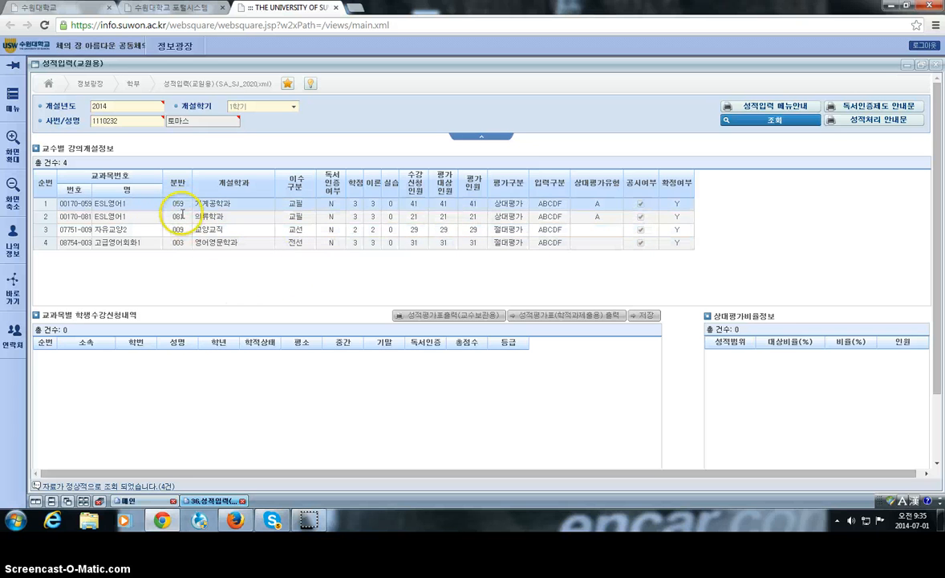
left_click(135, 215)
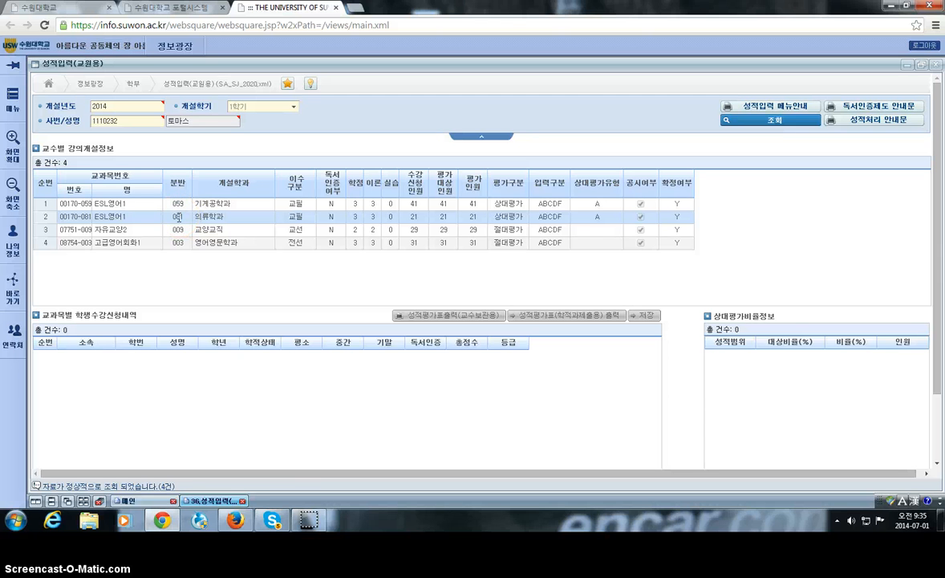
left_click(178, 217)
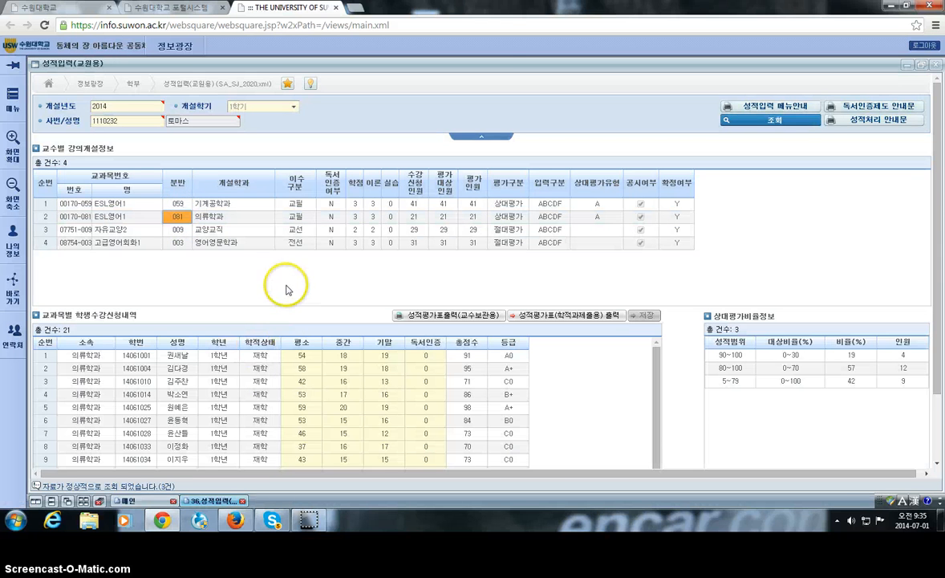
Examine the scores and letter grades in section 081's student list down to the last student.
scroll(285, 287, "down", 2)
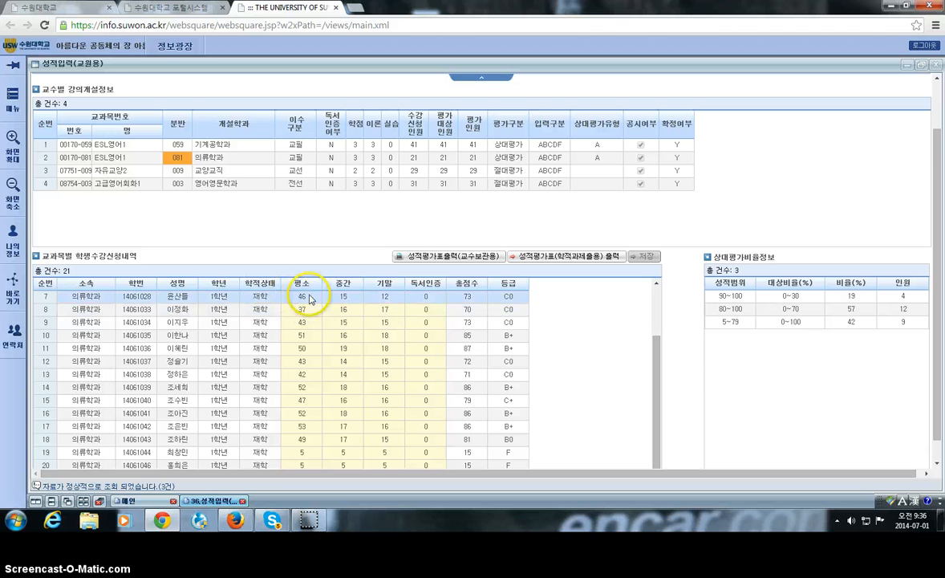
scroll(304, 308, "down", 1)
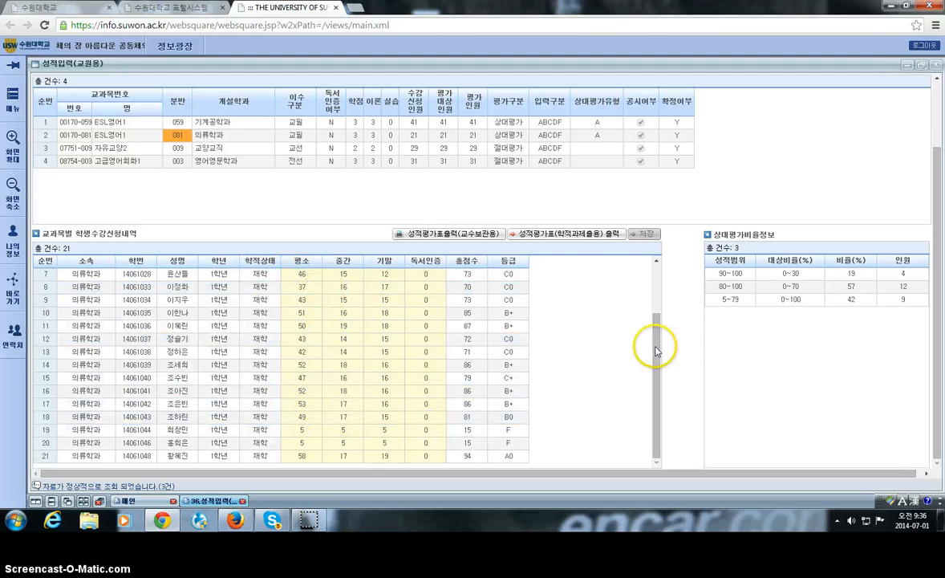
left_click_drag(651, 362, 656, 385)
left_click(690, 325)
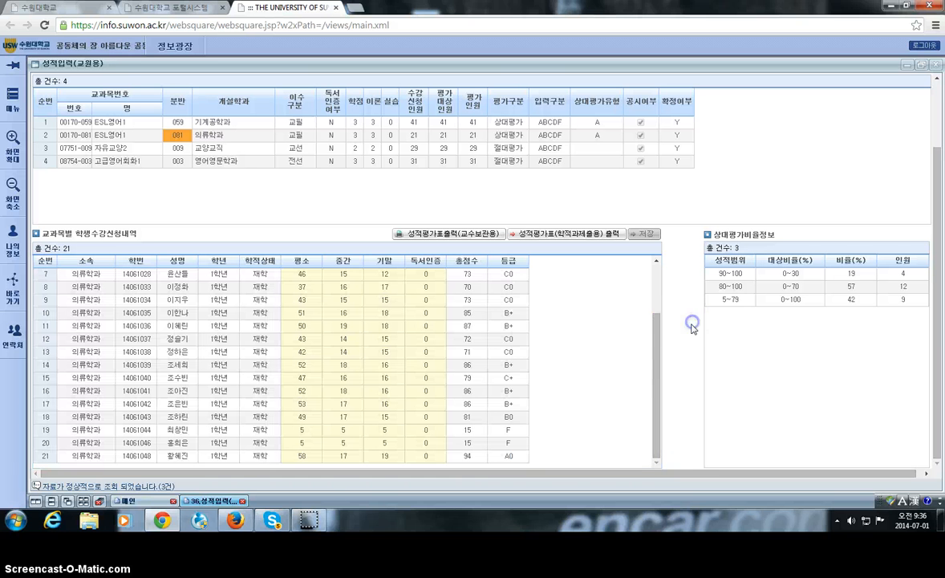
left_click(657, 340)
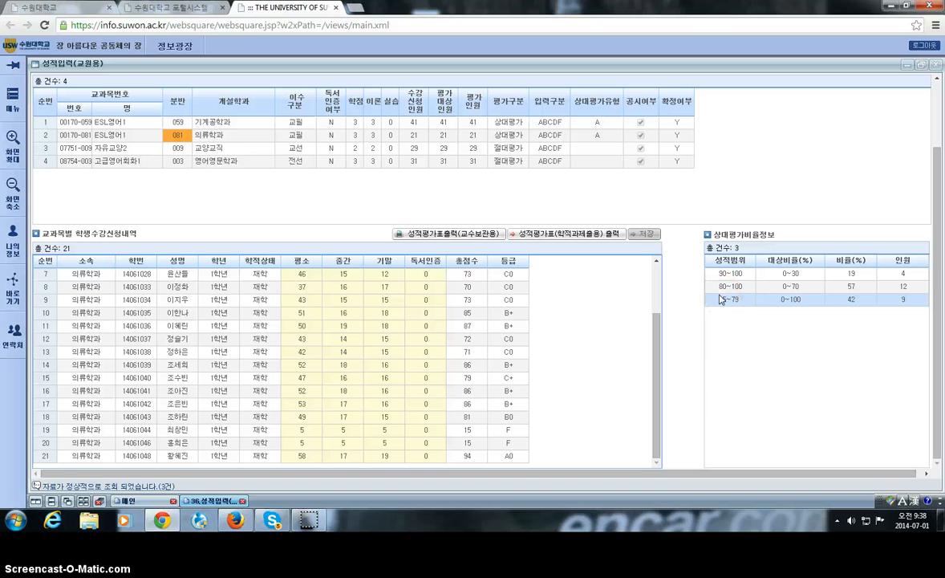
Examine each grade range's allowed percentage, actual ratio and student count in the 상대평가비율정보 table.
left_click(768, 275)
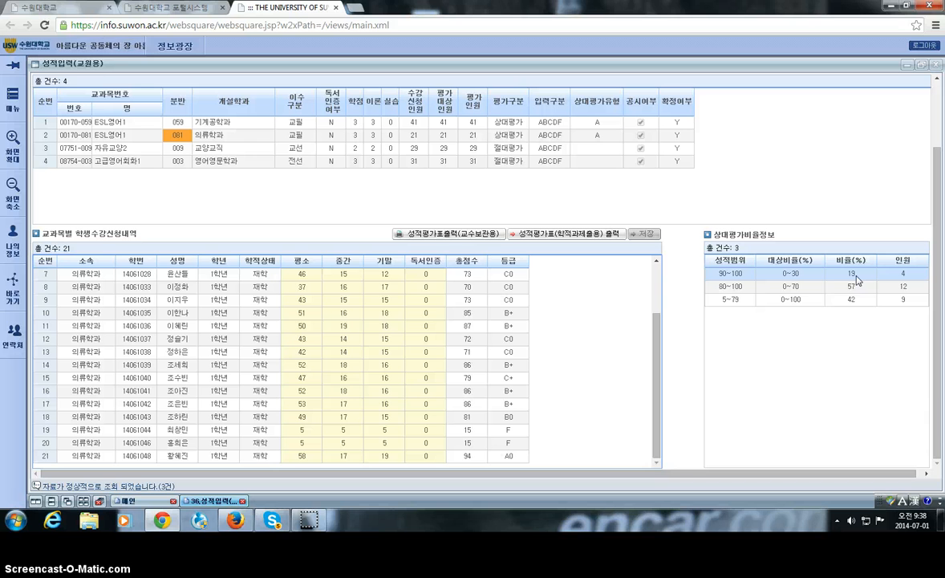
left_click(804, 288)
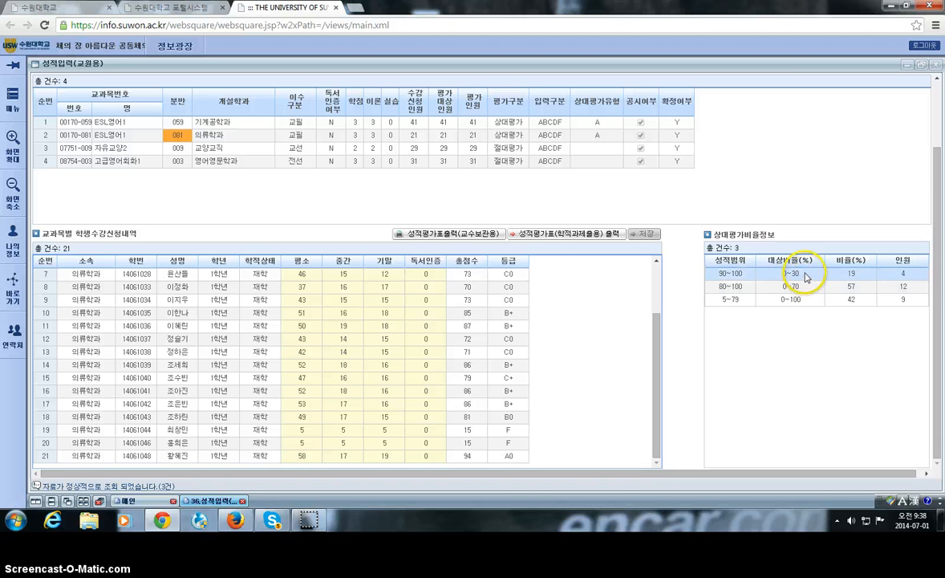
left_click(805, 279)
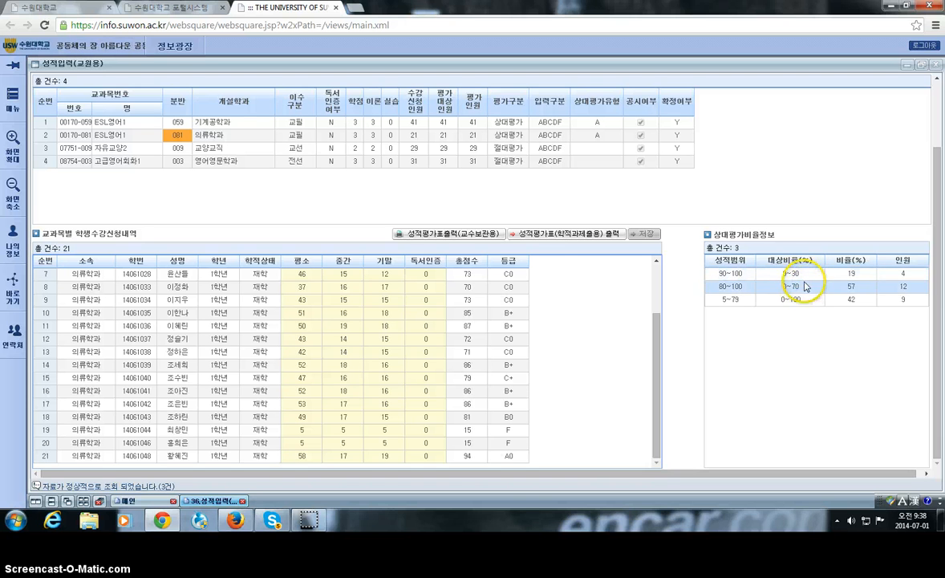
left_click(808, 300)
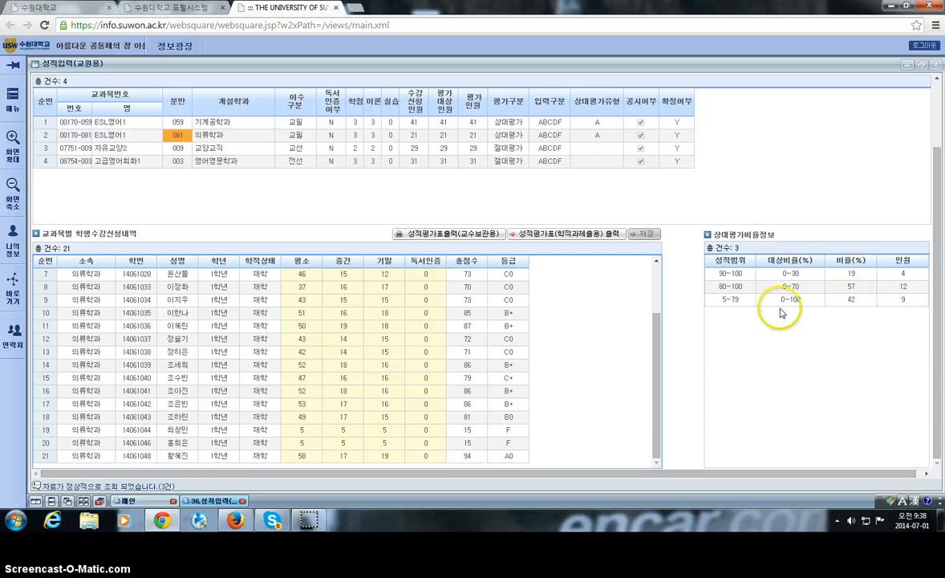
left_click(883, 276)
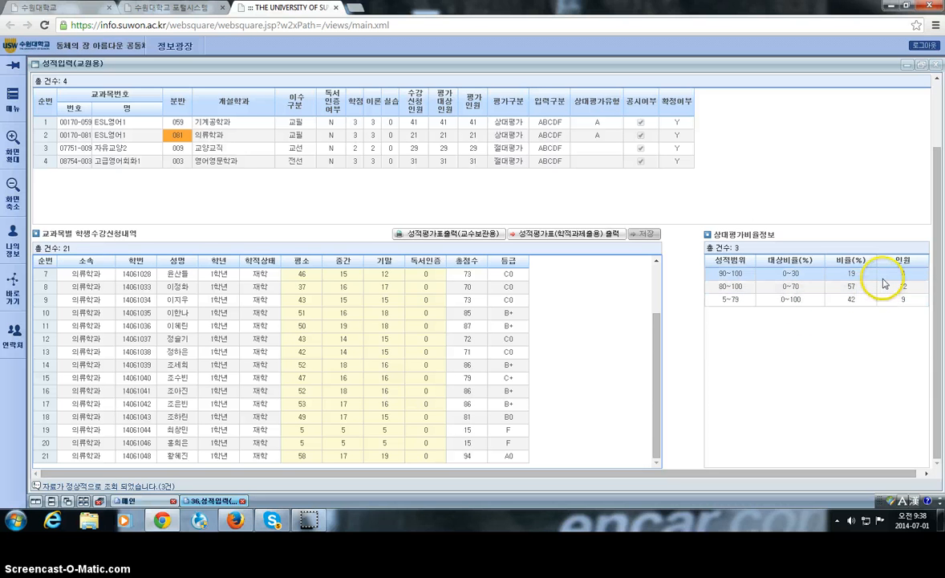
left_click(884, 286)
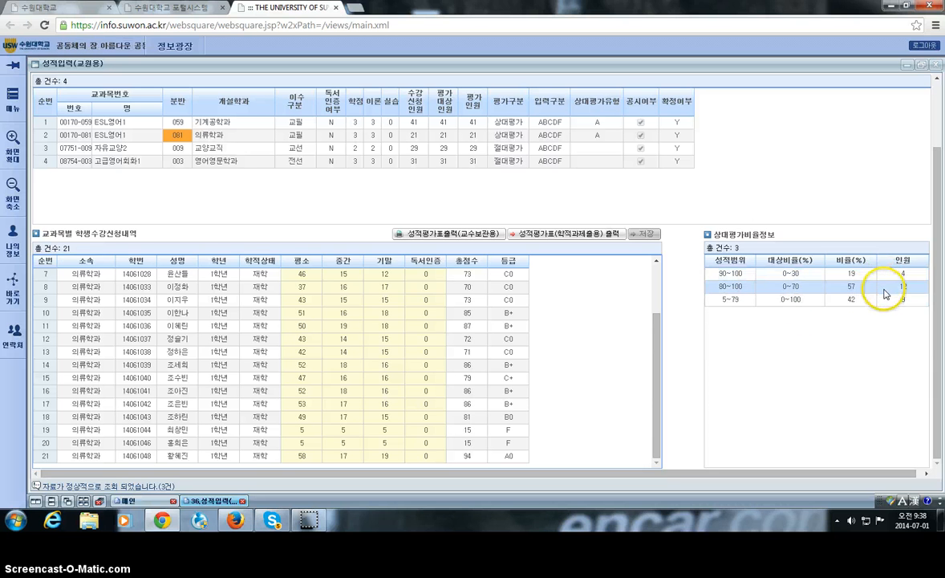
left_click(887, 300)
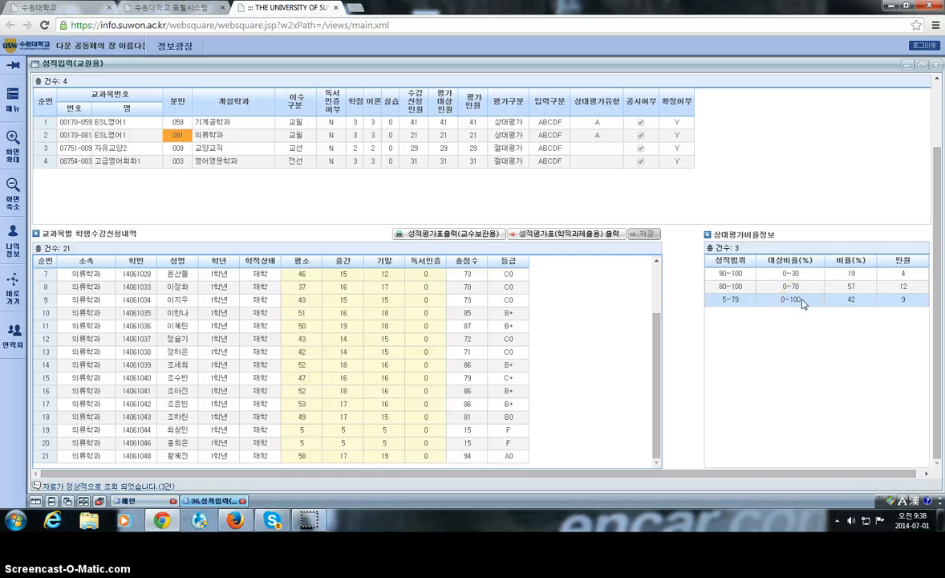
left_click(558, 341)
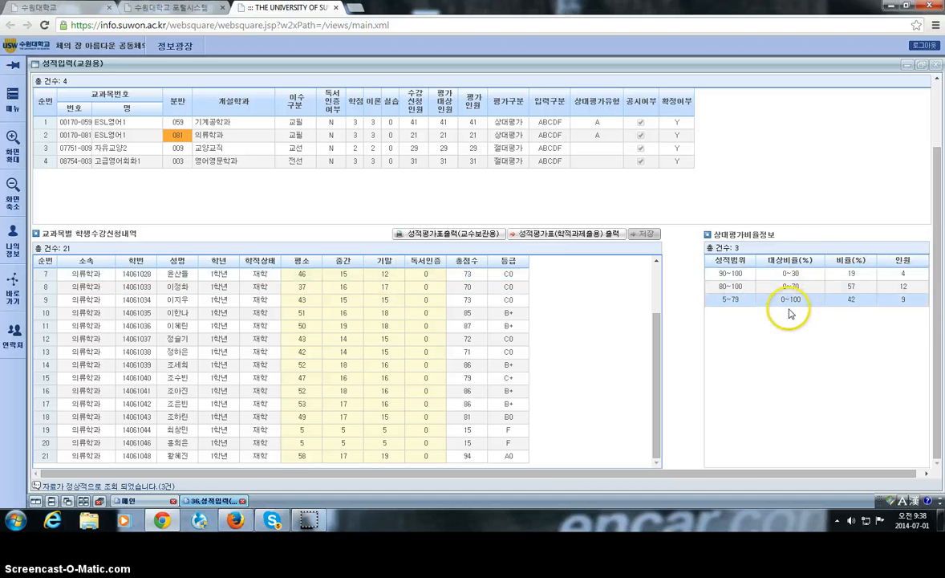
left_click(762, 275)
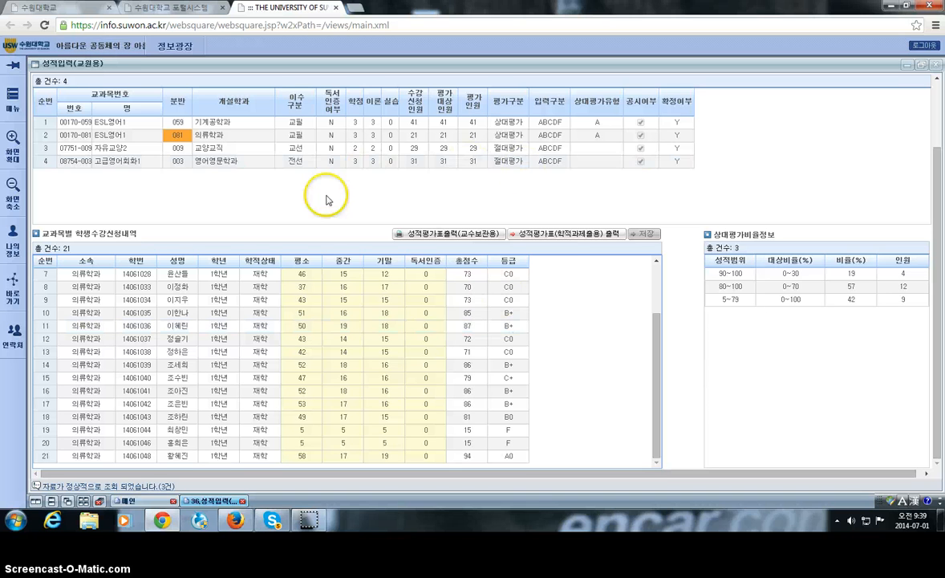
Close the information system page and reopen 종합정보시스템 from the university portal.
left_click(337, 7)
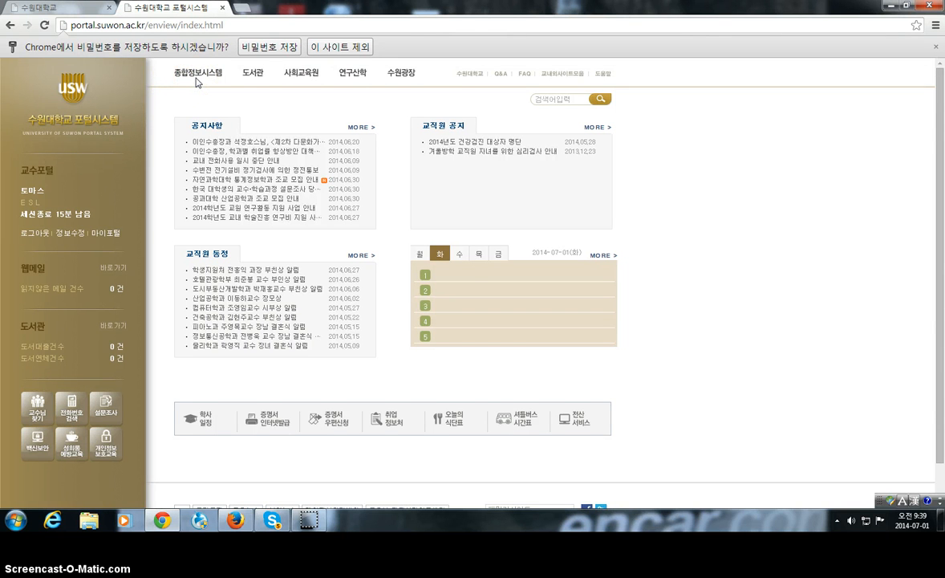
left_click(195, 74)
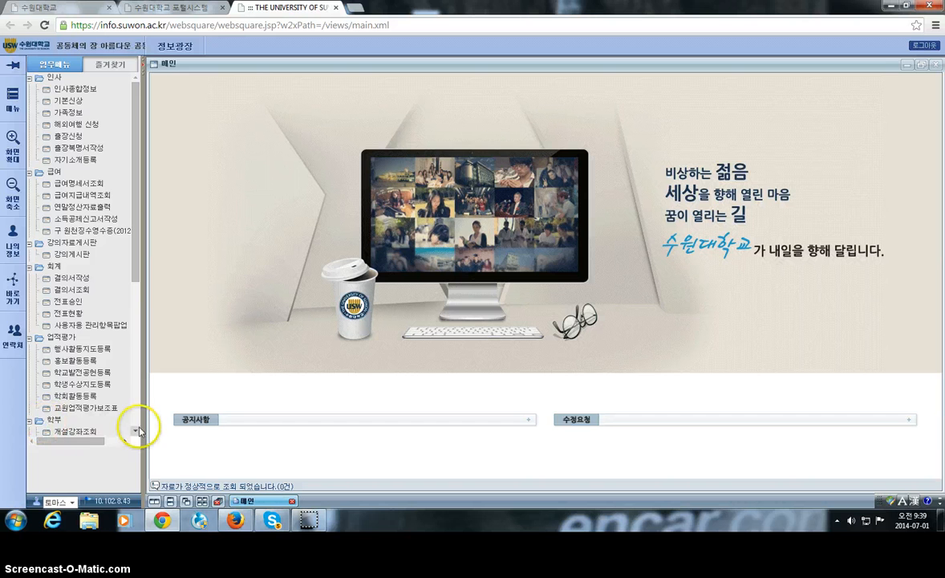
Open the 성적입력(교원용) page under 학부 again and dismiss its grade entry period notice.
scroll(137, 433, "down", 3)
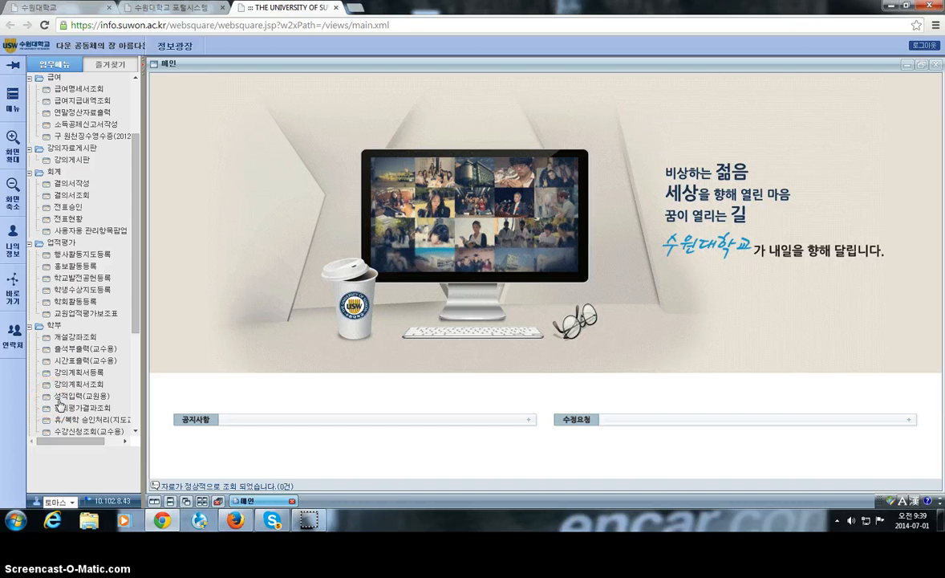
left_click(59, 406)
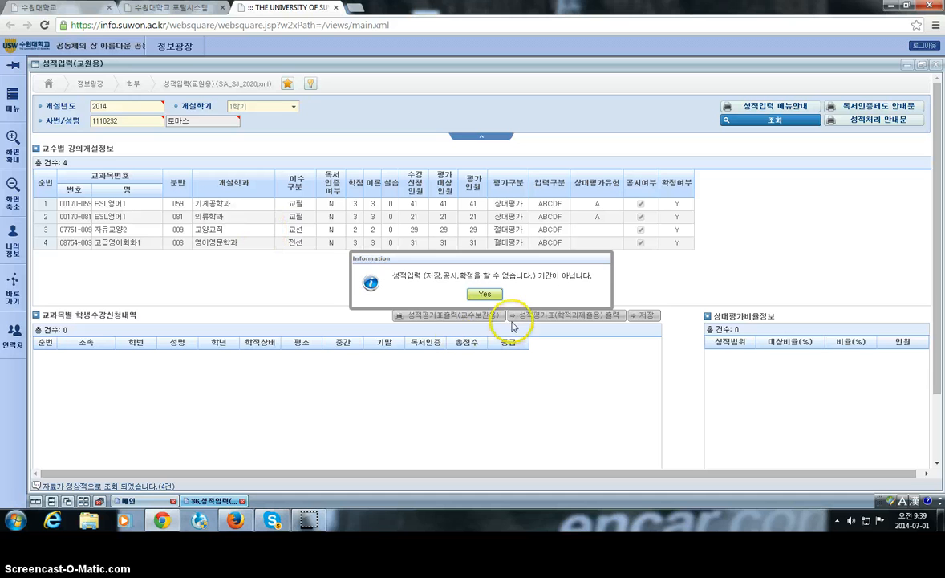
left_click(483, 294)
Load the student list for ESL영어1, section 081, of 의류학과 and point out the first student's 평소 score.
left_click(231, 206)
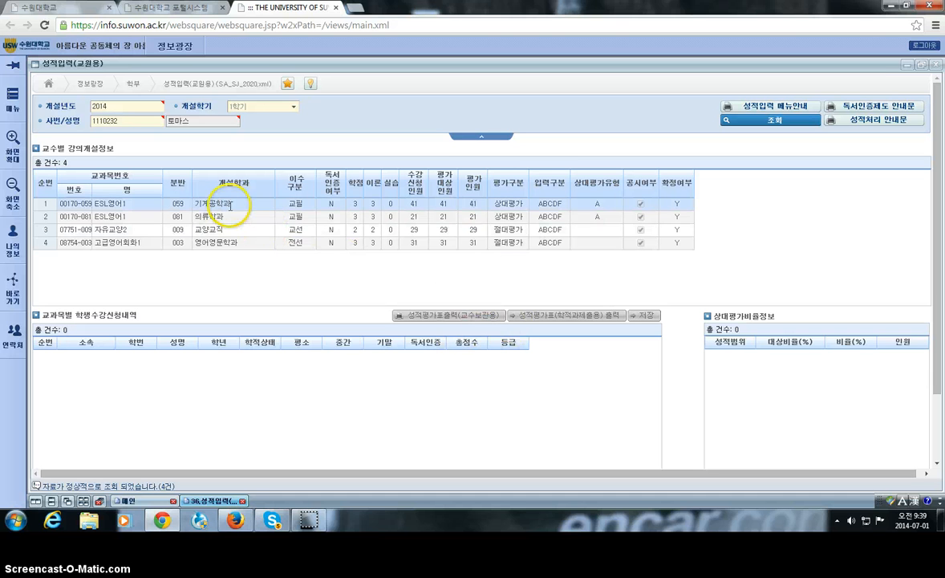
left_click(232, 242)
left_click(232, 229)
left_click(231, 215)
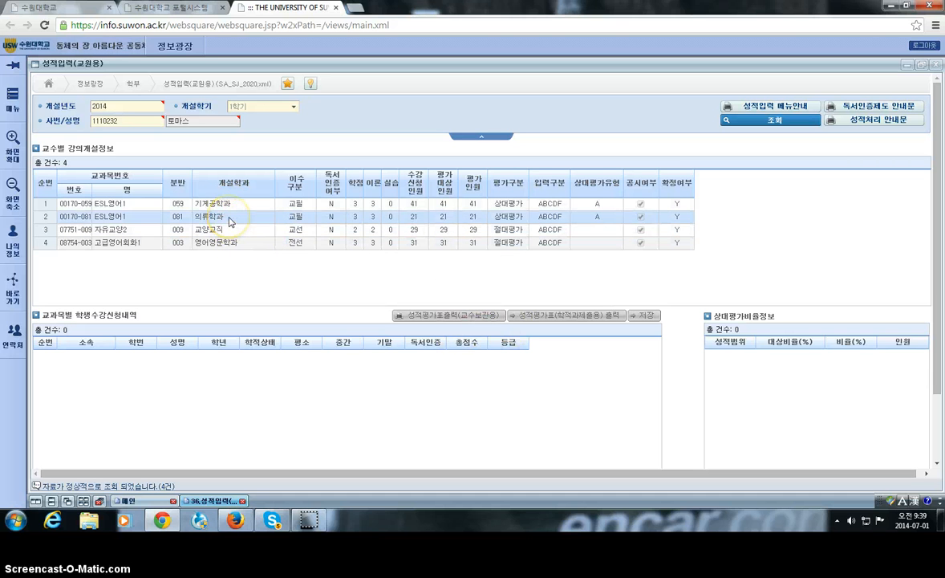
left_click(230, 220)
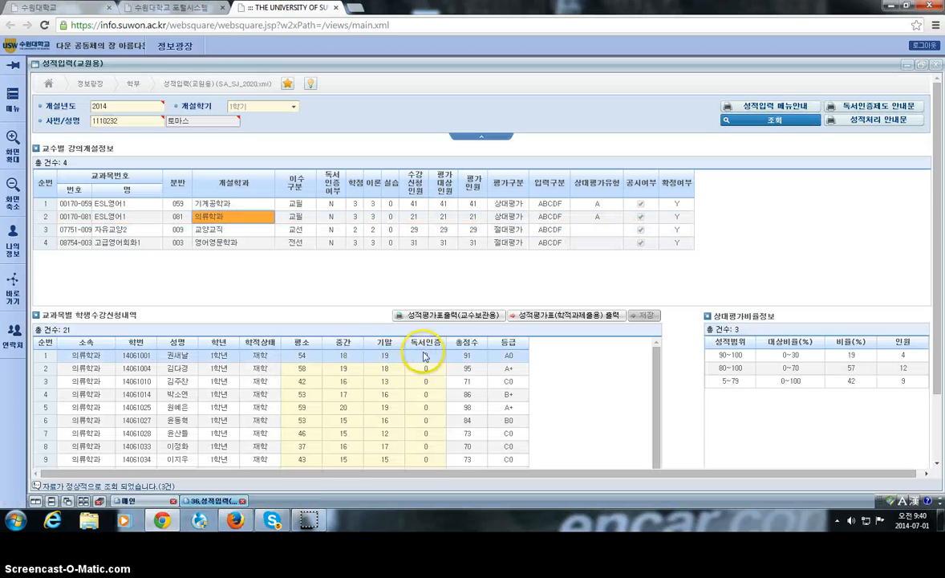
left_click(302, 357)
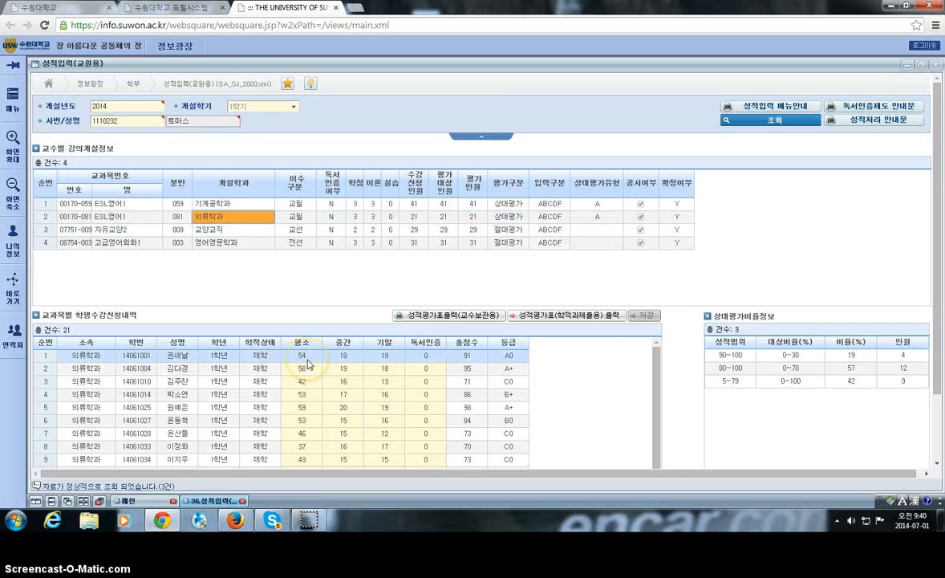